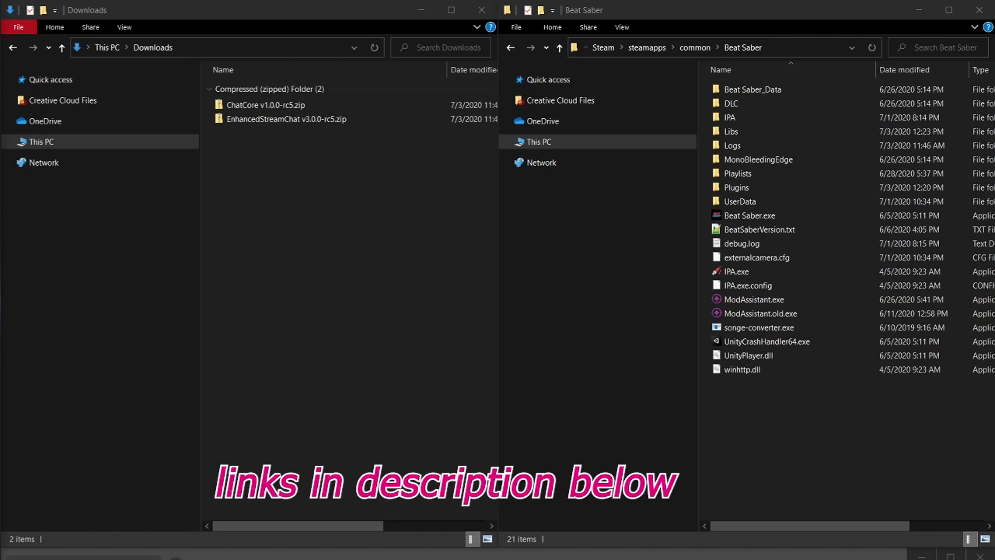
# Extract both mod zips with 7-Zip into ChatCore v1.0.0-rc5 and EnhancedStreamChat v3.0.0-rc5 folders
pyautogui.moveTo(346, 189); pyautogui.dragTo(279, 109)
pyautogui.rightClick(279, 109)
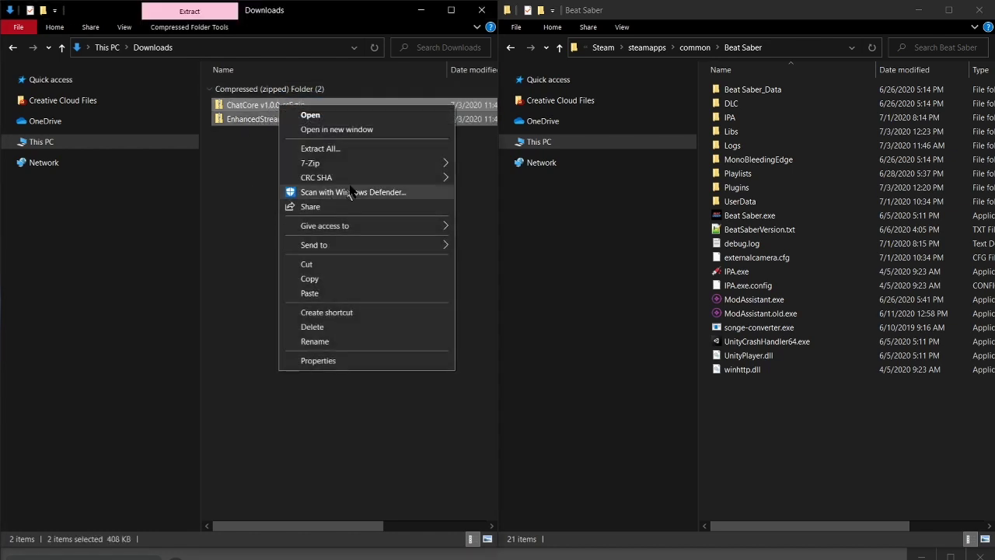
pyautogui.moveTo(356, 158)
pyautogui.click(532, 194)
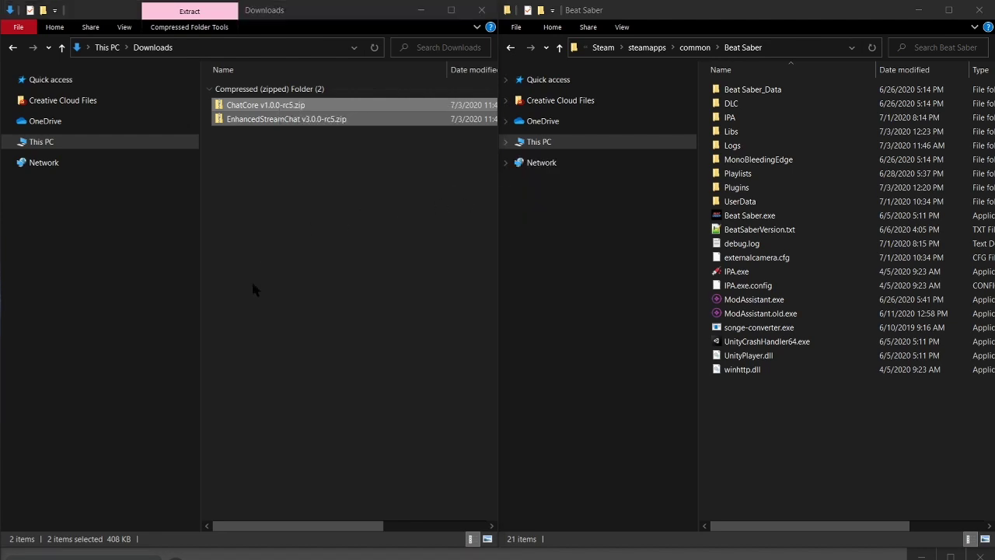
pyautogui.moveTo(329, 186); pyautogui.dragTo(274, 153)
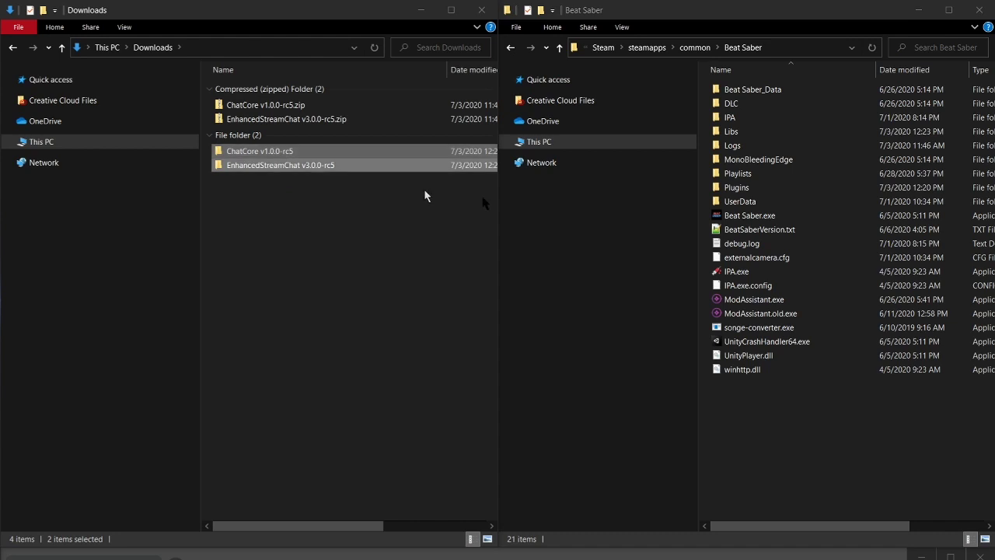
pyautogui.click(811, 48)
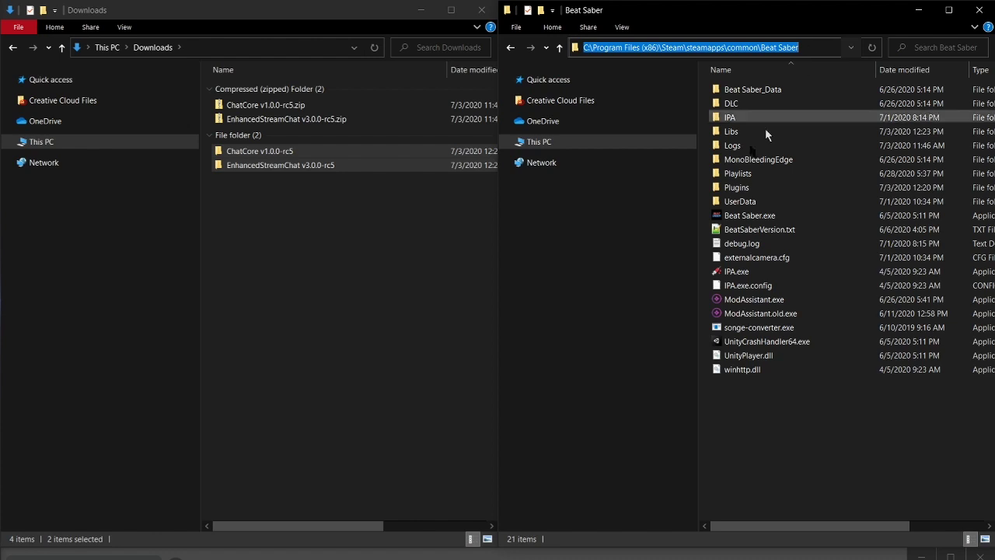
# Move ChatCore.dll from ChatCore v1.0.0-rc5\Libs into Beat Saber's Libs folder
pyautogui.click(292, 153)
pyautogui.doubleClick(294, 152)
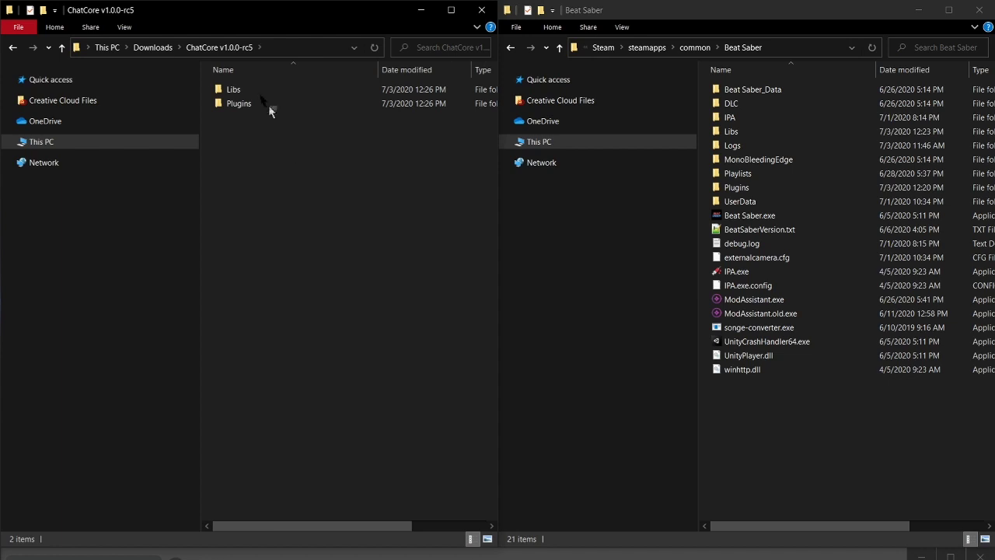
pyautogui.doubleClick(260, 92)
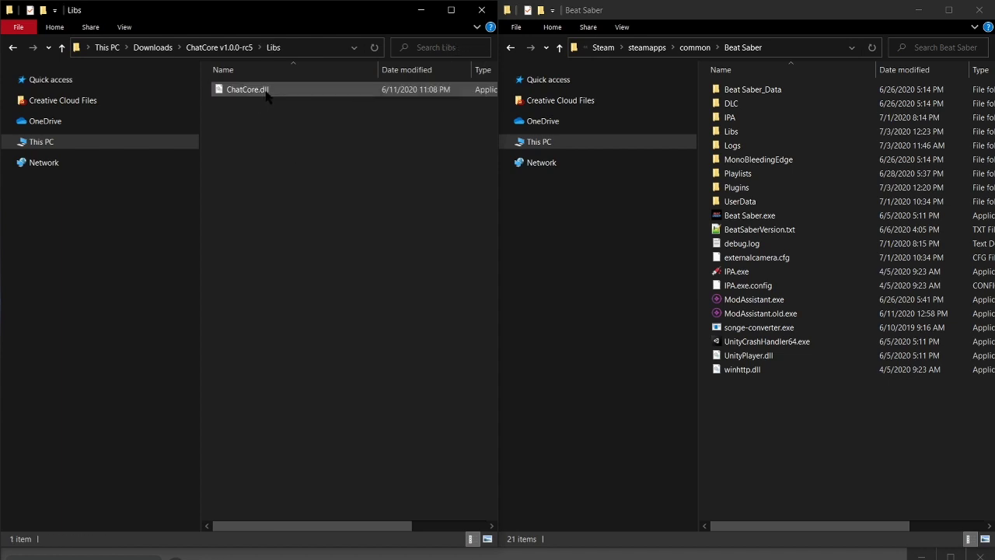
pyautogui.click(265, 93)
pyautogui.moveTo(262, 91); pyautogui.dragTo(771, 130)
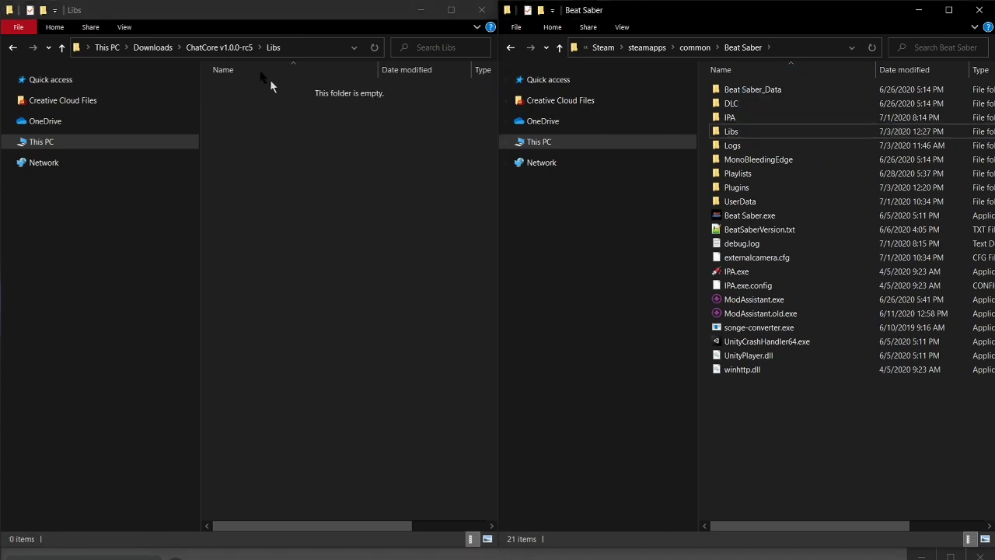
# Move ChatCore.manifest from ChatCore's Plugins folder into Beat Saber's Plugins folder
pyautogui.click(220, 47)
pyautogui.doubleClick(250, 103)
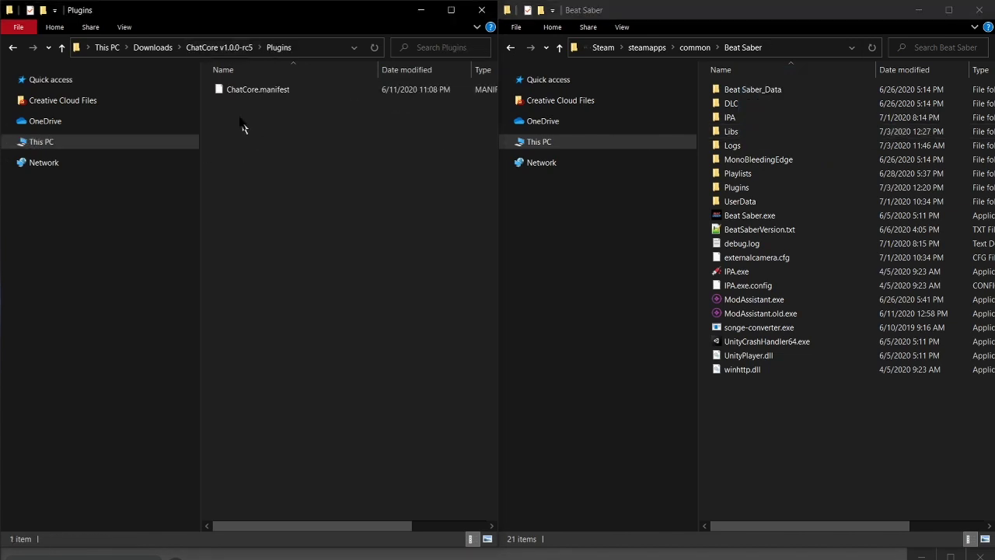
pyautogui.moveTo(249, 99); pyautogui.dragTo(751, 189)
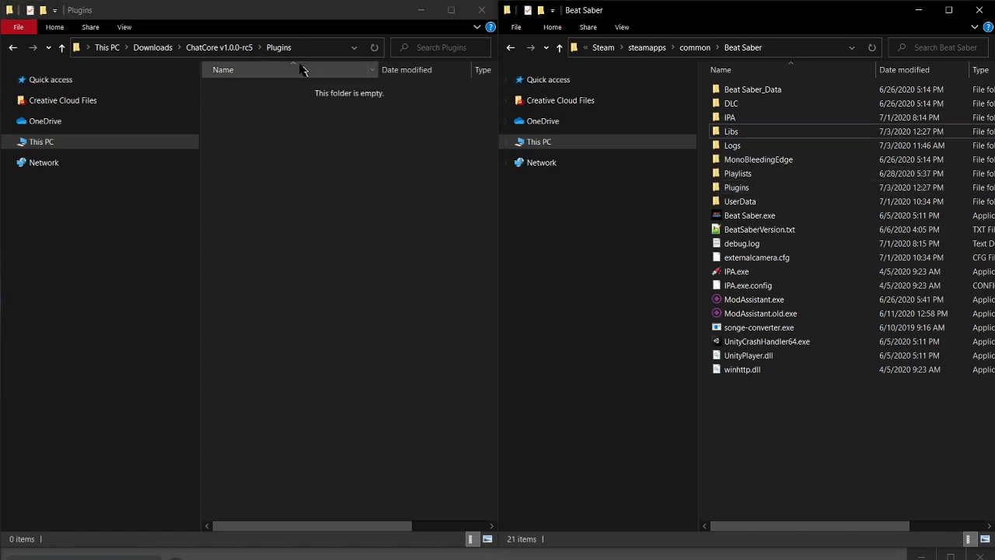
pyautogui.click(154, 48)
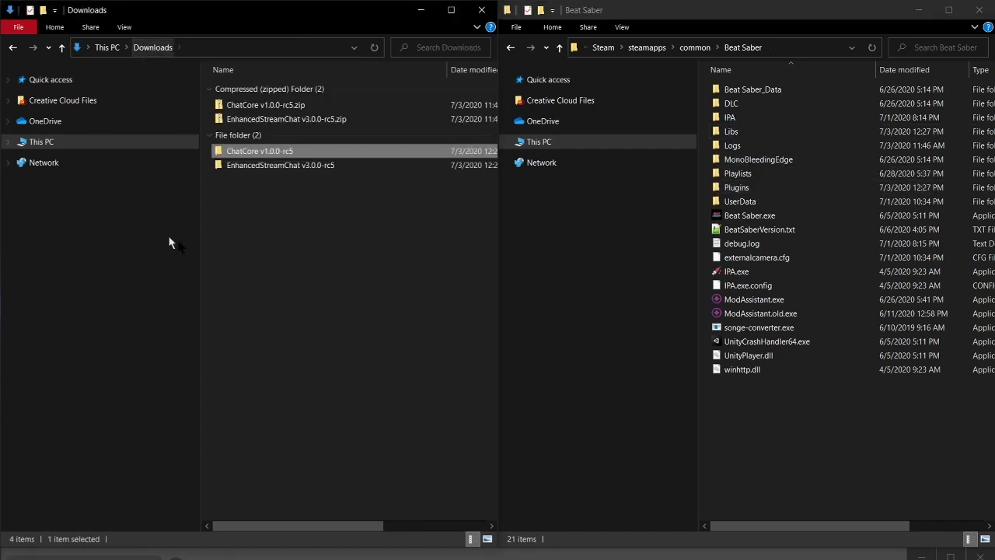
# Move EnhancedStreamChat.dll from EnhancedStreamChat v3.0.0-rc5\Plugins into Beat Saber's Plugins folder
pyautogui.click(263, 165)
pyautogui.doubleClick(263, 165)
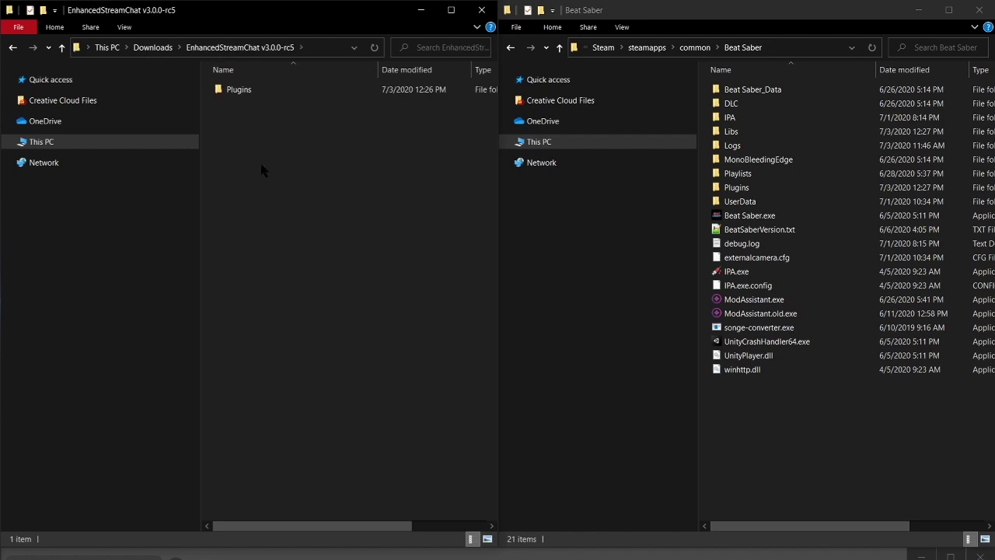
pyautogui.click(241, 94)
pyautogui.doubleClick(243, 99)
pyautogui.click(250, 98)
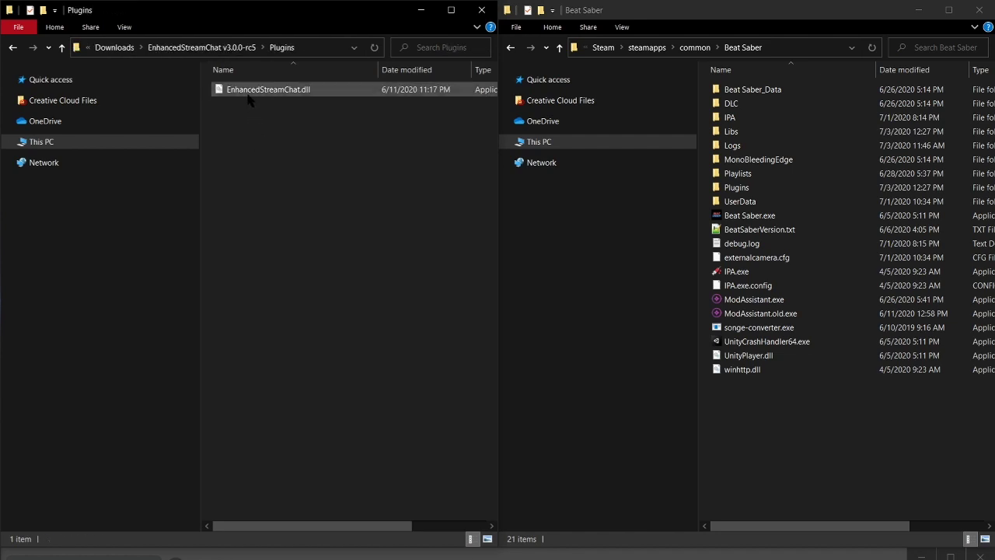
pyautogui.moveTo(249, 99); pyautogui.dragTo(745, 188)
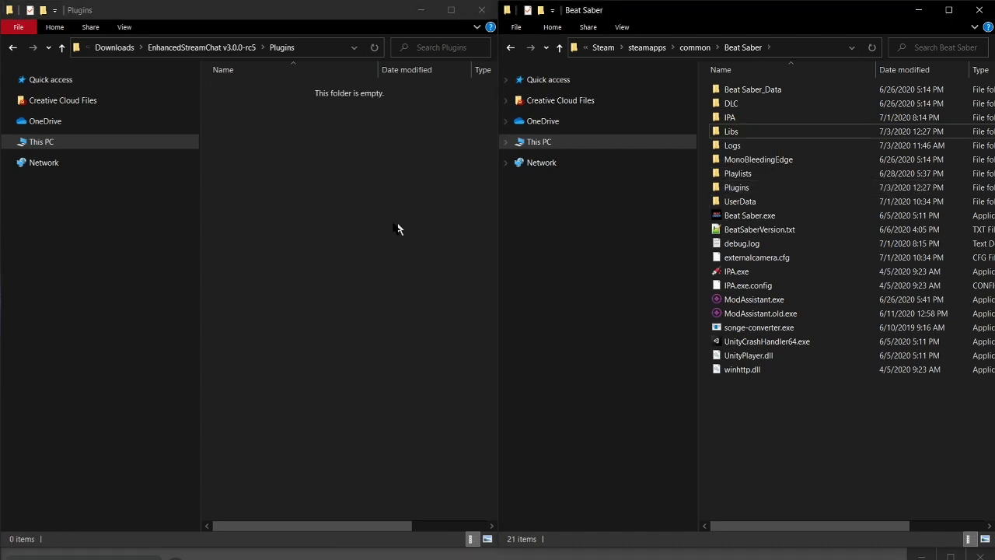
pyautogui.click(114, 47)
pyautogui.moveTo(358, 244); pyautogui.dragTo(258, 149)
pyautogui.click(275, 269)
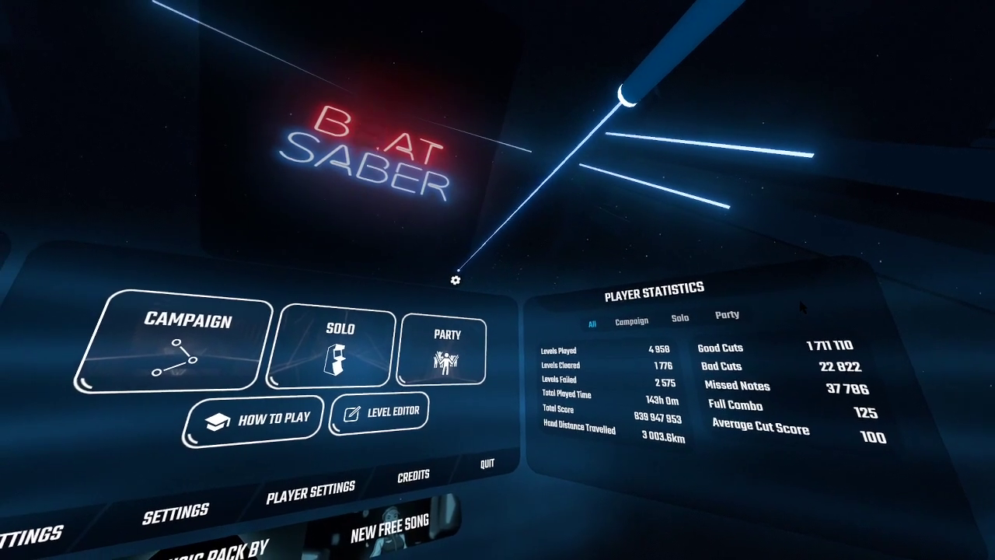
# Open the in-game chat settings and go to the Login/Channels page
pyautogui.click(454, 280)
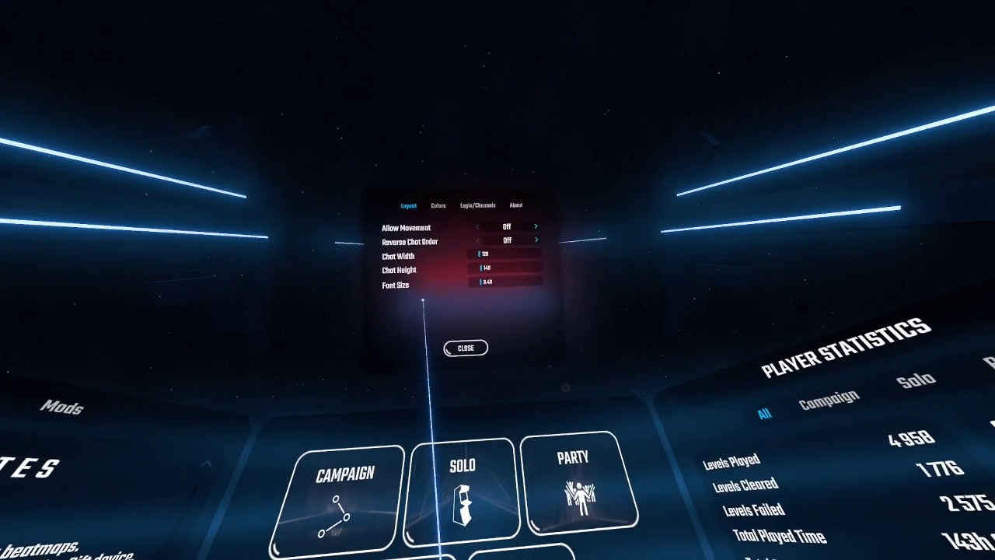
pyautogui.click(478, 205)
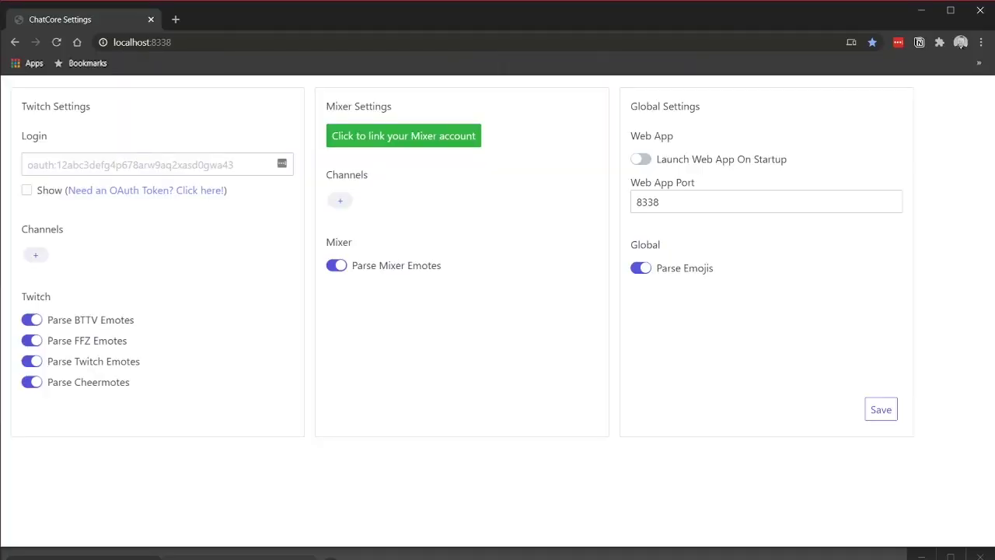
# Follow the Login field's OAuth token link to the Twitch Chat OAuth Password Generator
pyautogui.click(305, 35)
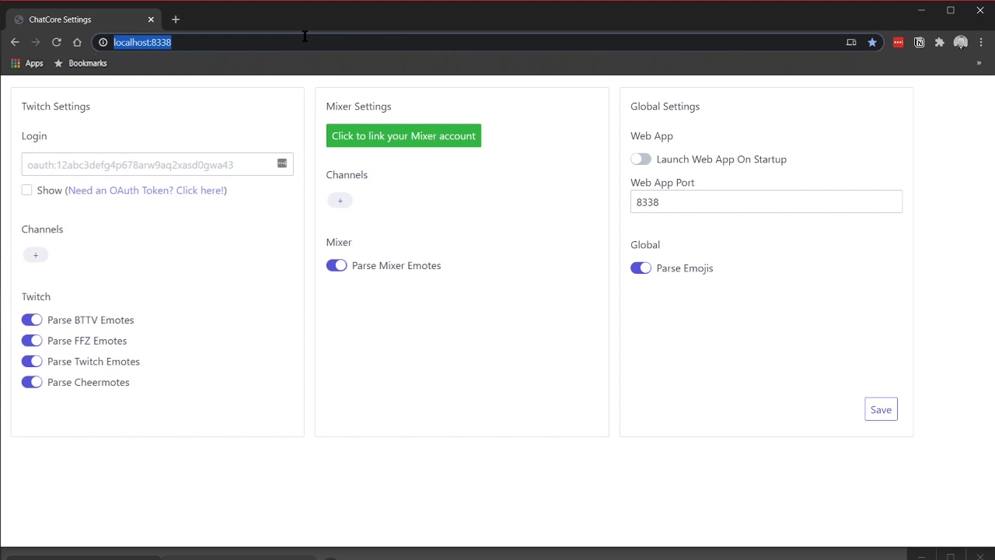
pyautogui.click(145, 103)
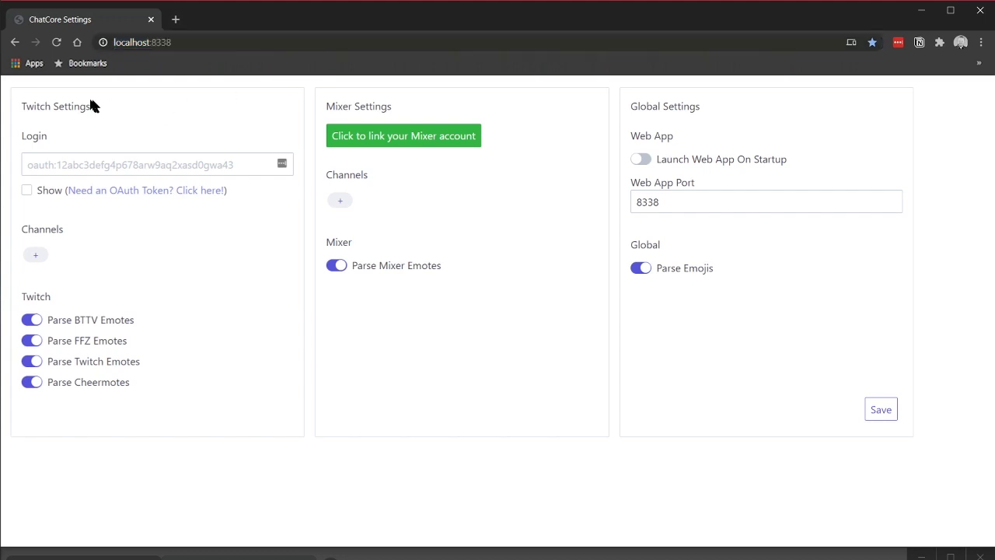
pyautogui.click(47, 166)
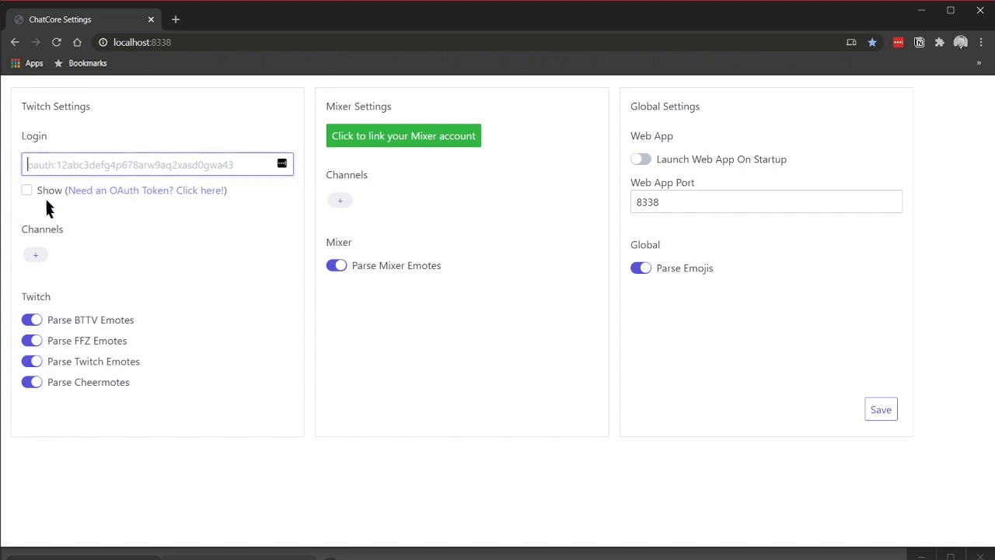
pyautogui.click(143, 196)
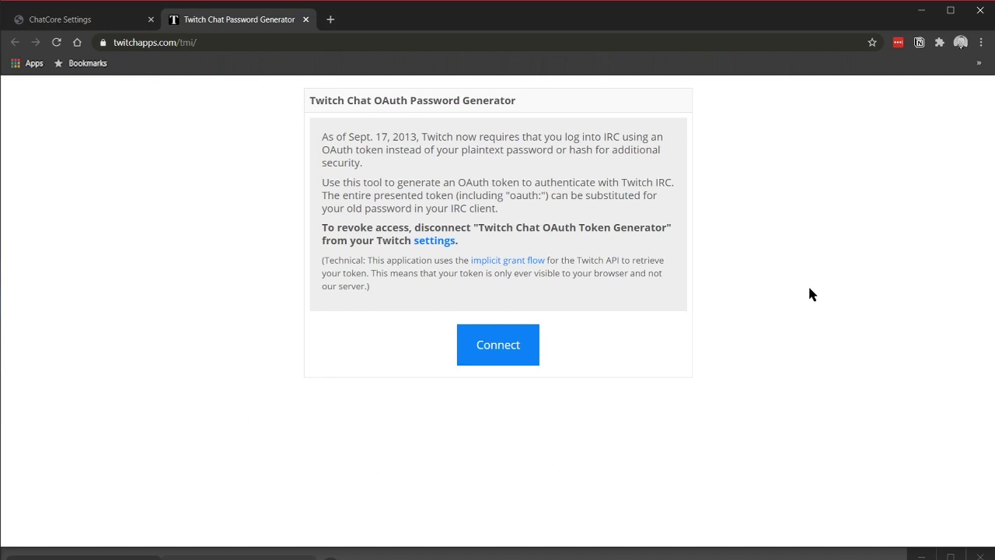
# Generate a Twitch OAuth token, paste it into ChatCore's Twitch Login field, and save
pyautogui.click(491, 358)
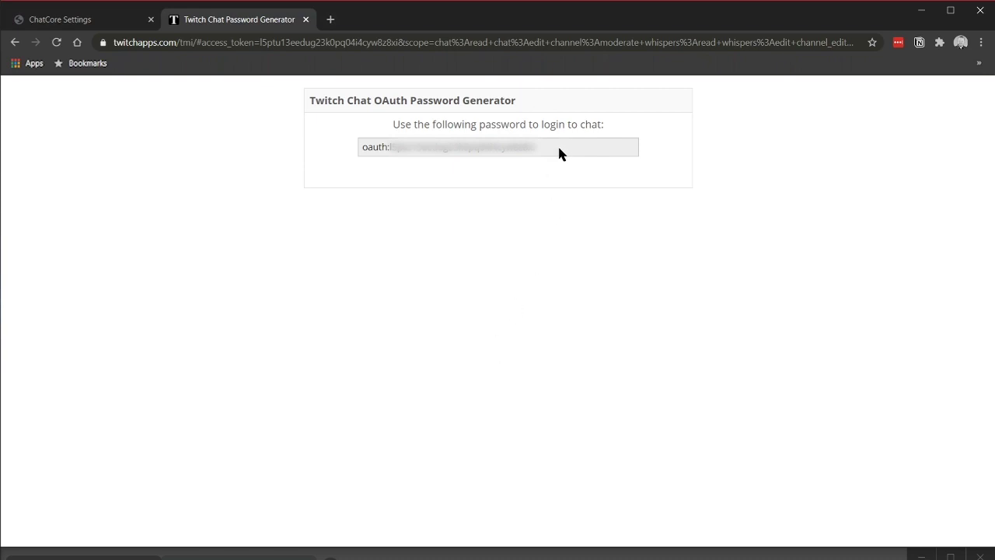
pyautogui.click(560, 150)
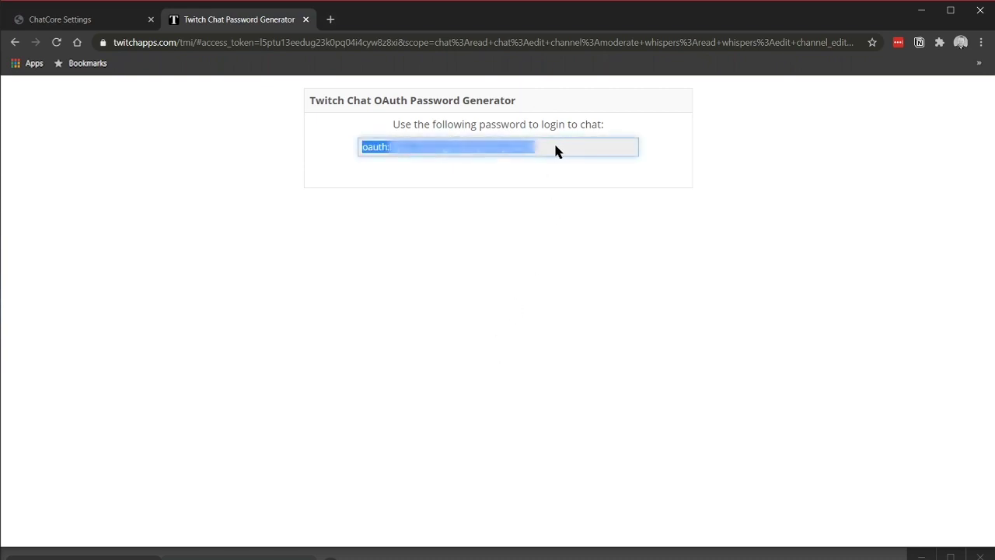
pyautogui.click(123, 24)
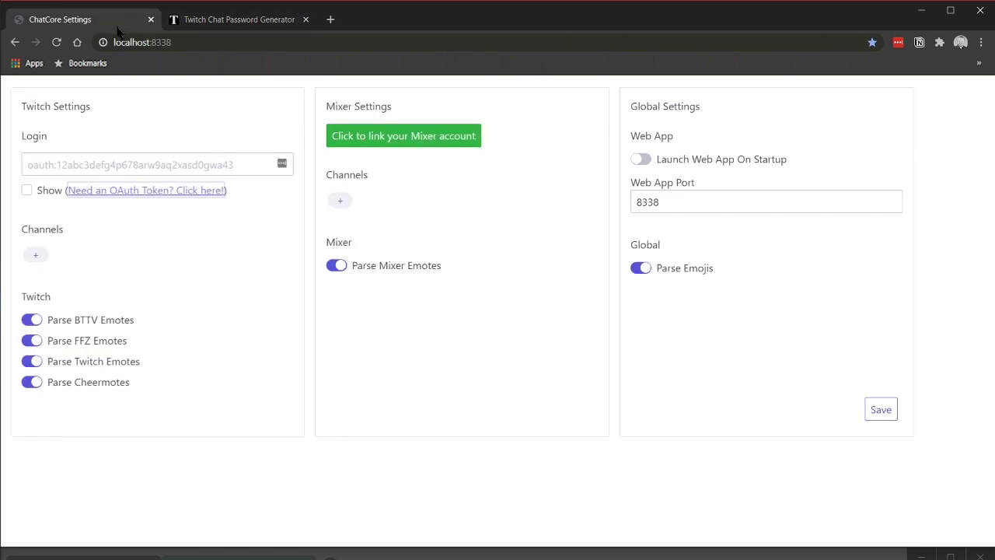
pyautogui.click(104, 163)
pyautogui.hotkey('ctrl', 'v')
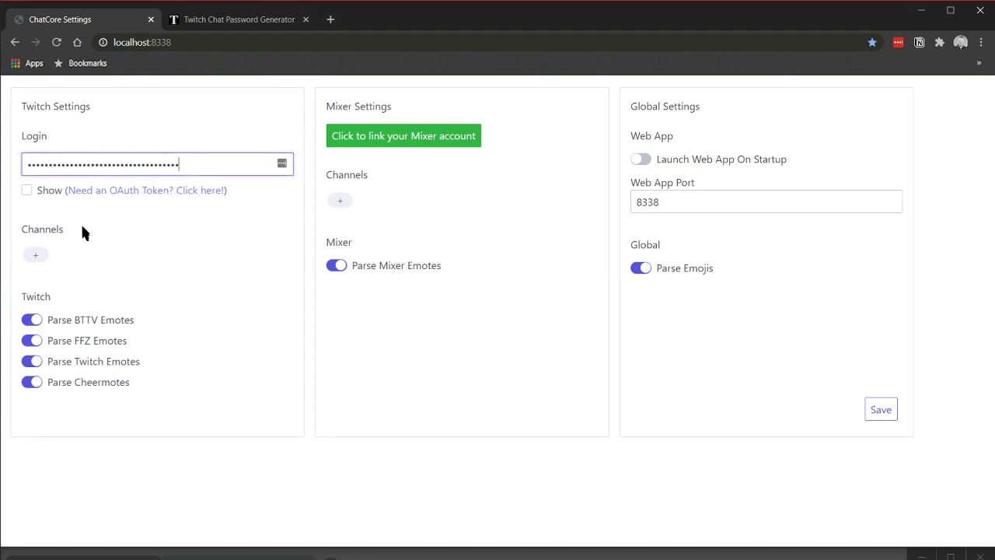
pyautogui.click(886, 413)
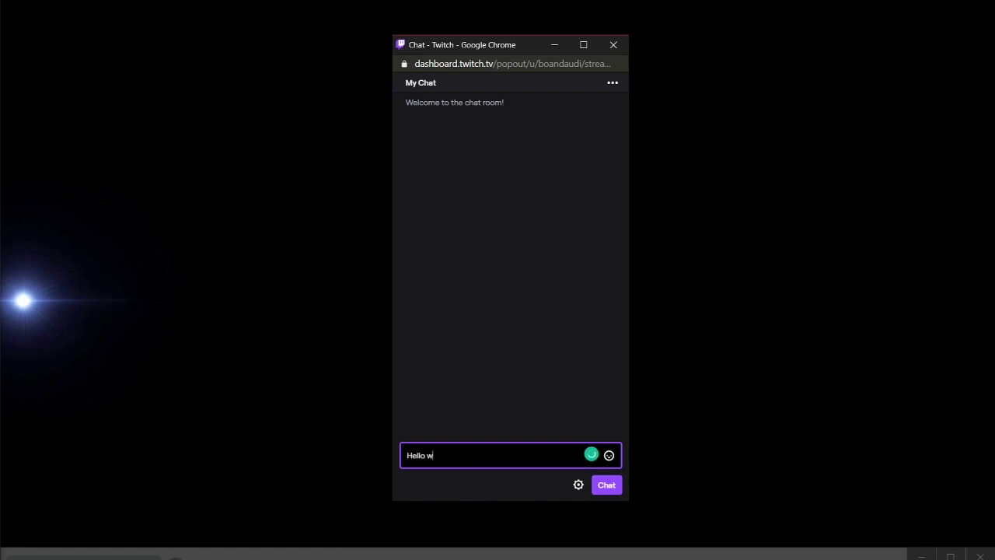
# Send 'Hello world!' in the Twitch popout chat
pyautogui.press('Return')
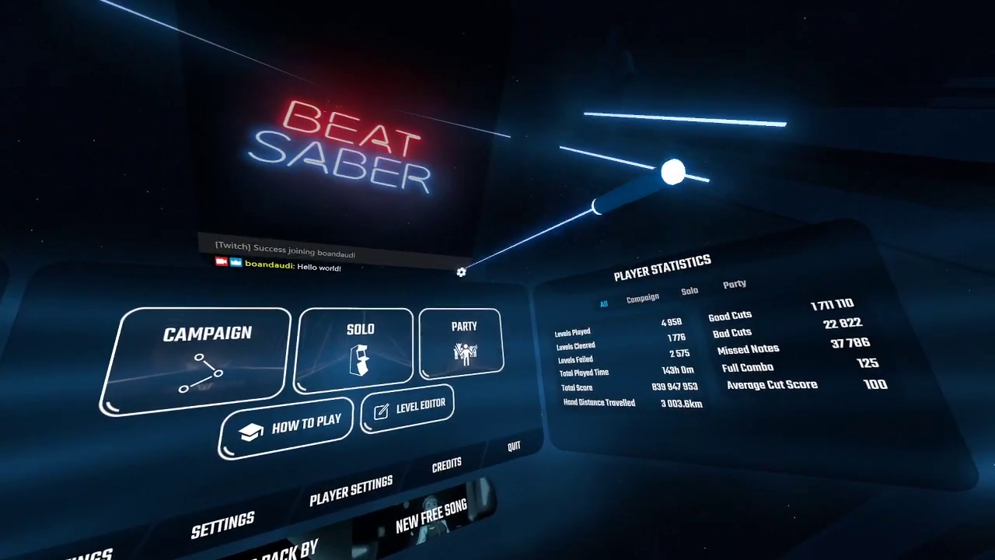
# Reopen Beat Saber's chat settings, browse Colors, then switch to Login/Channels
pyautogui.click(460, 278)
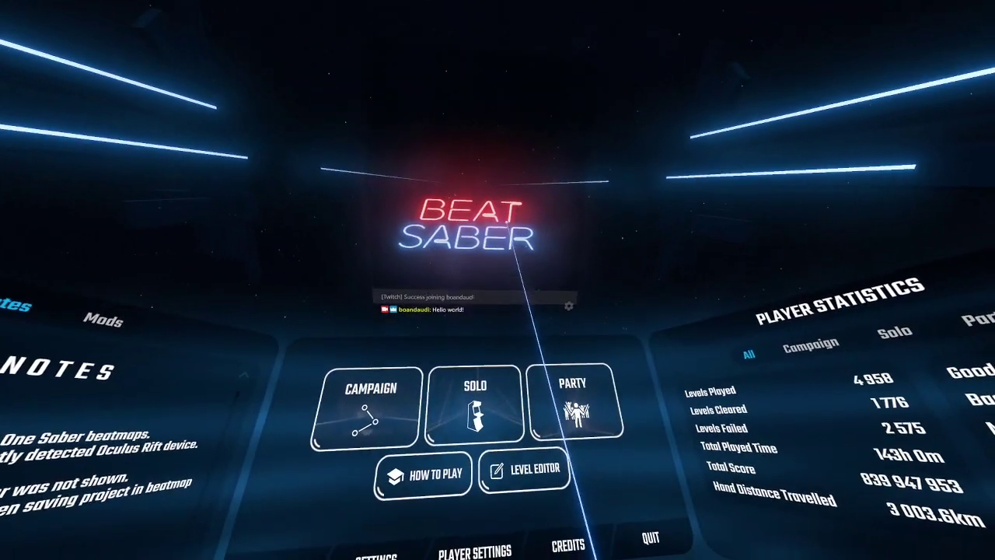
pyautogui.click(575, 312)
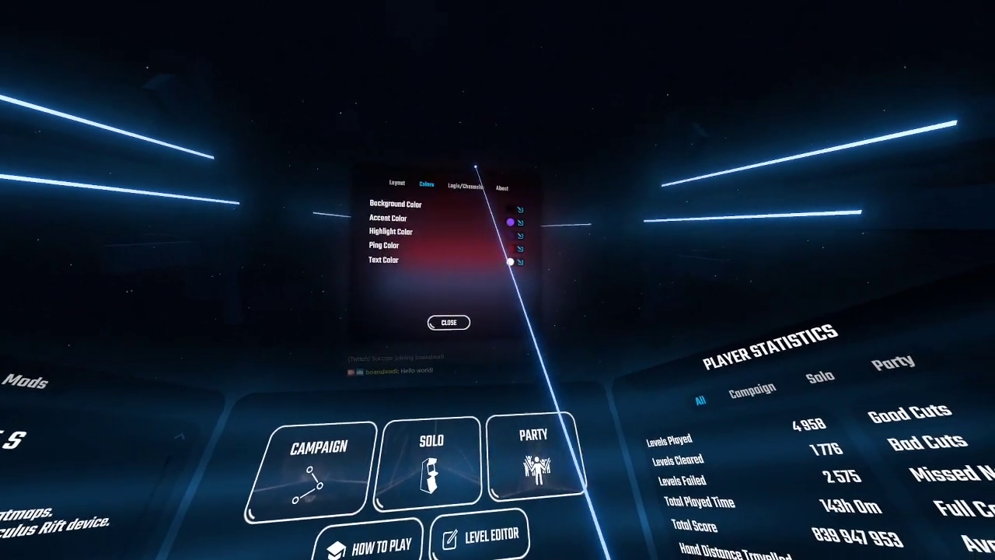
pyautogui.click(470, 184)
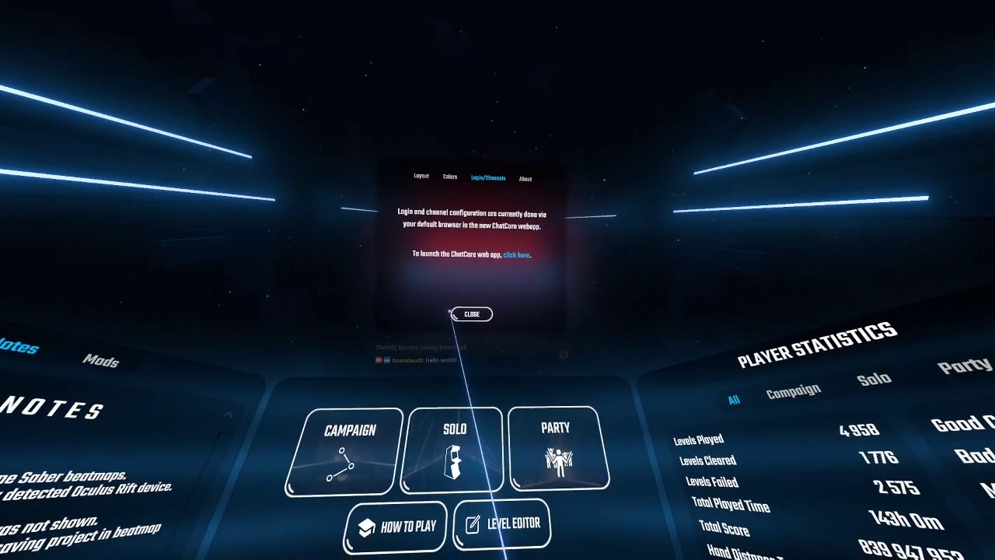